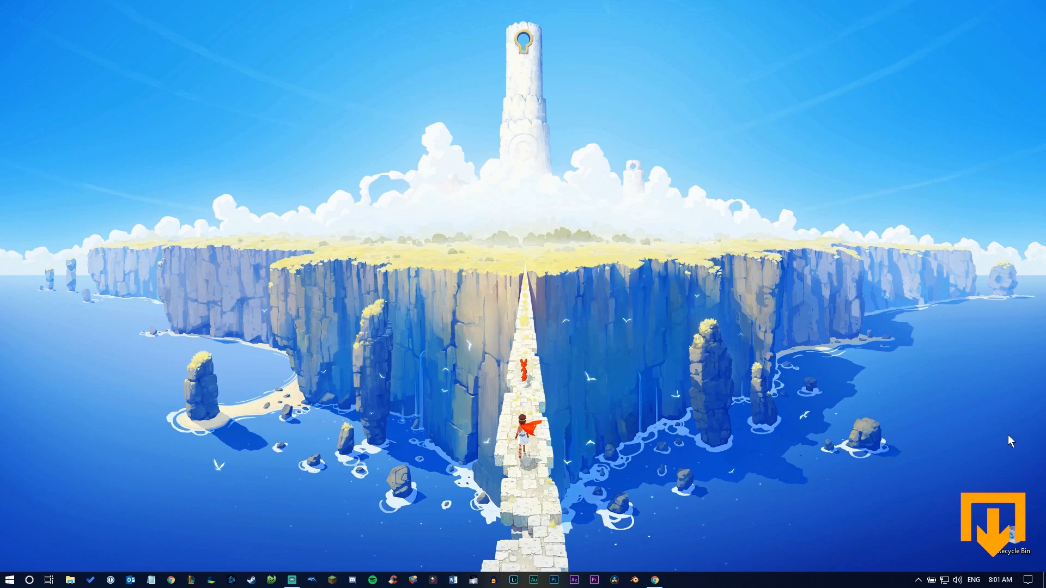
Step: Switch to the YouTube live dashboard in Chrome and copy the server URL from the encoder setup
left_click(655, 580)
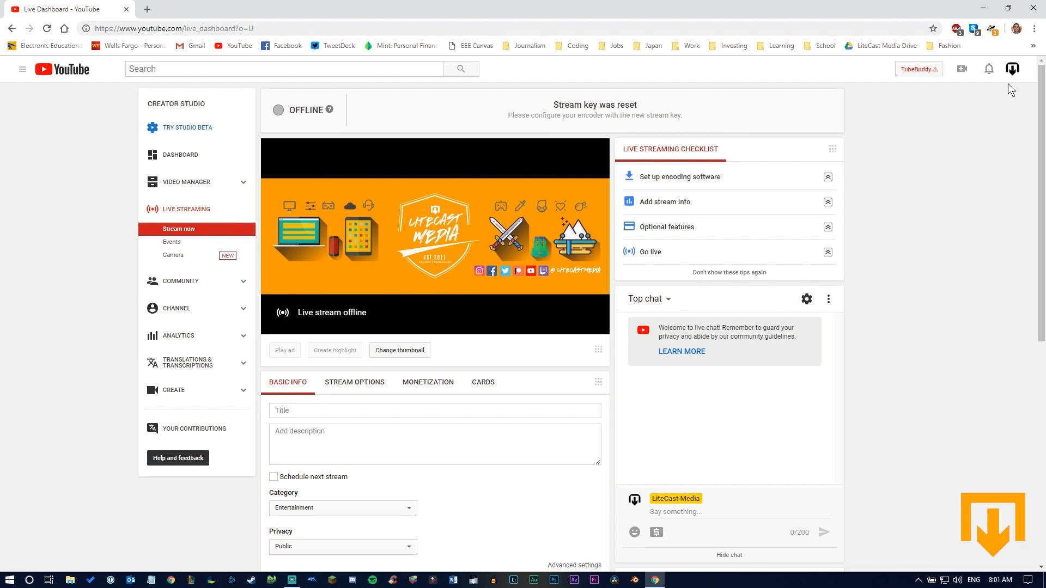
left_click(1012, 70)
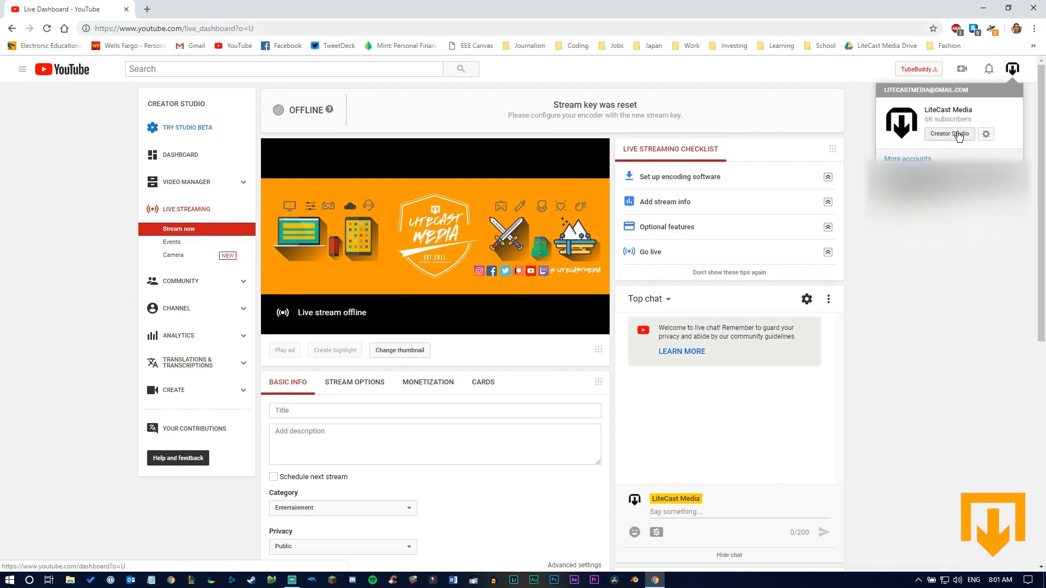
left_click(950, 358)
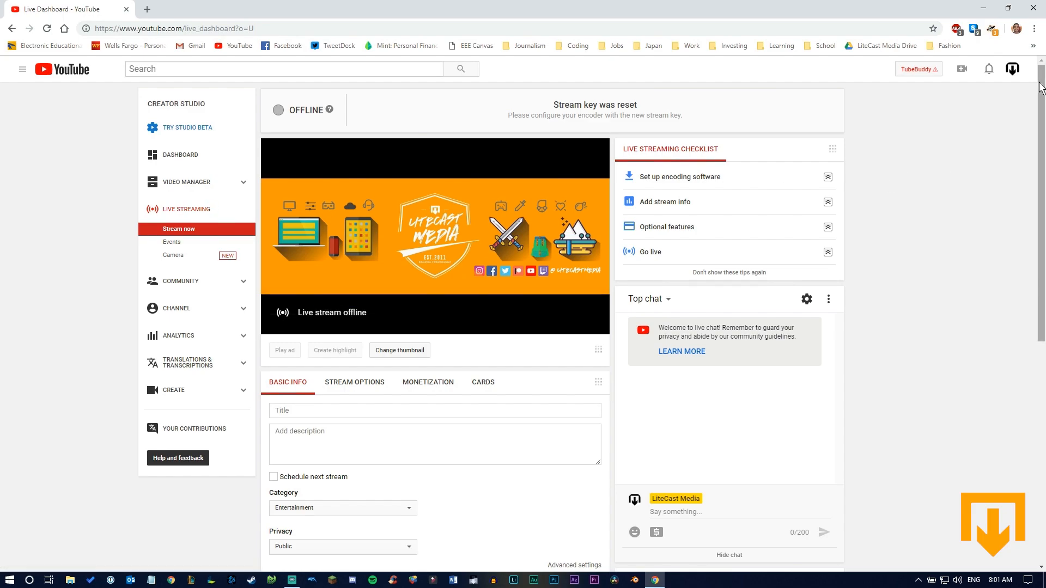
left_click_drag(1041, 94, 1043, 316)
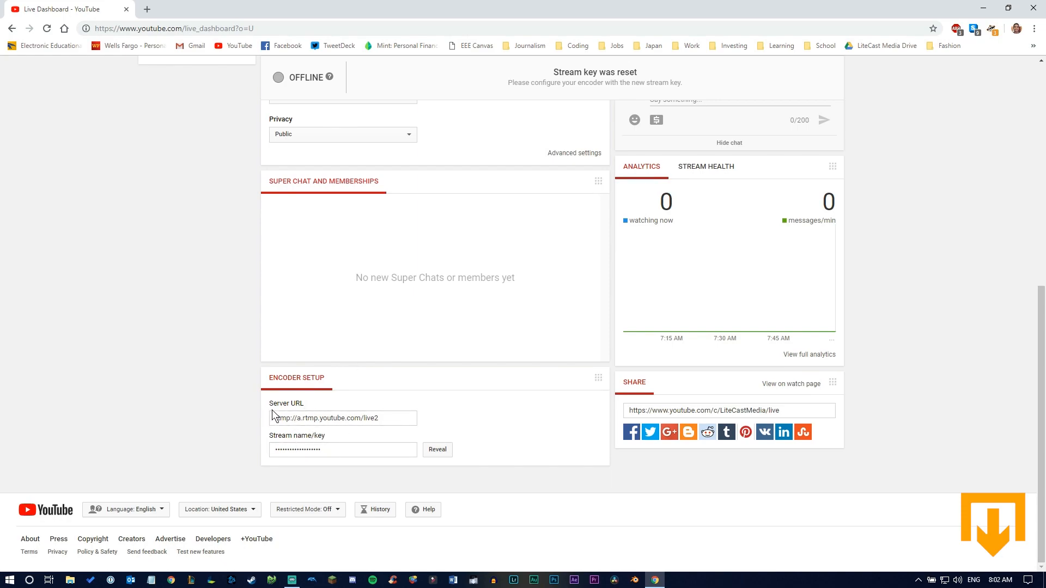
left_click(311, 420)
right_click(313, 424)
left_click(330, 429)
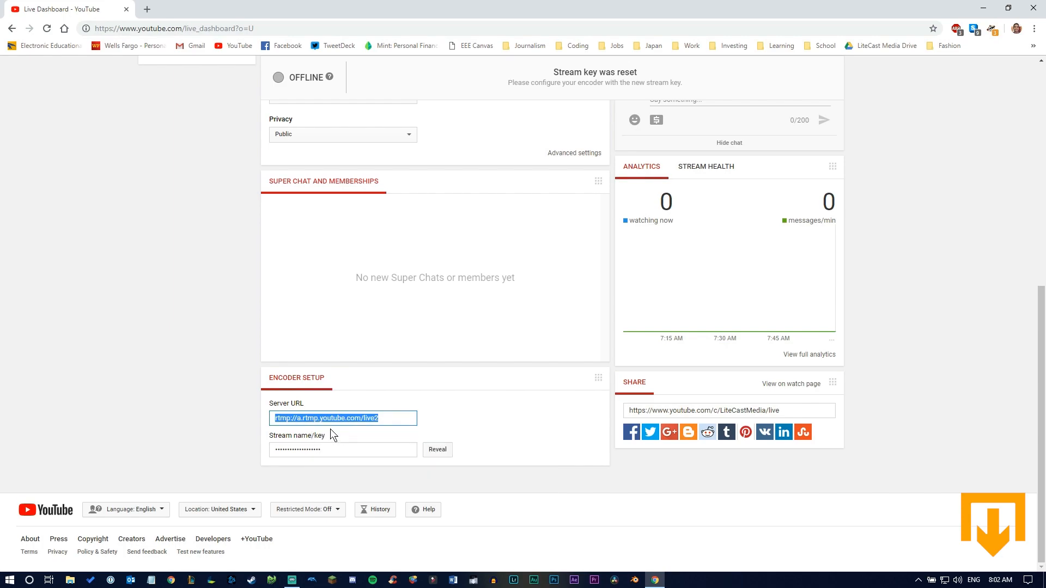
left_click(257, 434)
Step: Switch to Streamlabs OBS and select YouTube / YouTube Gaming as the service in the stream settings
left_click(292, 579)
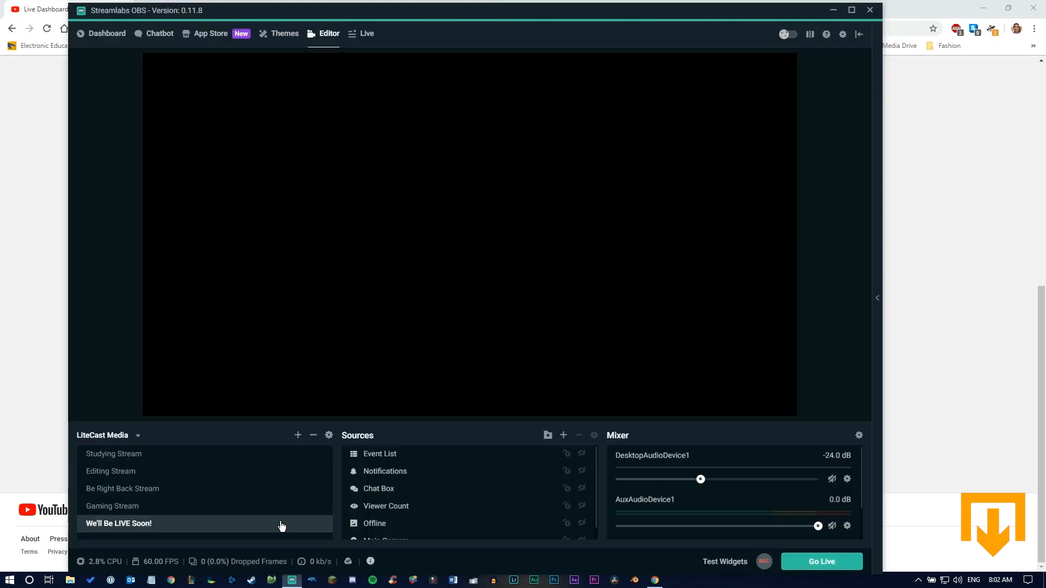
left_click(843, 35)
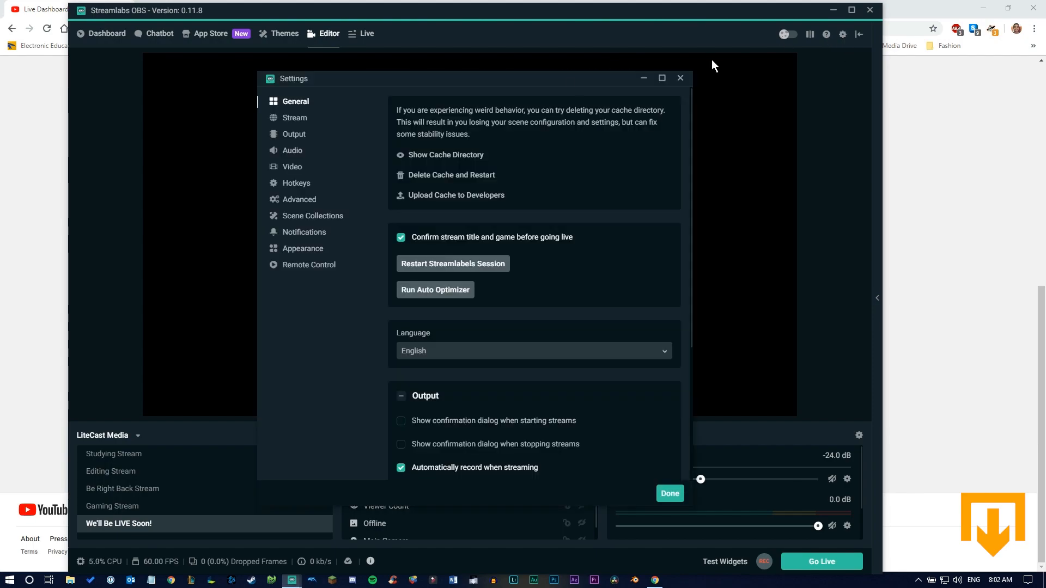
left_click(303, 121)
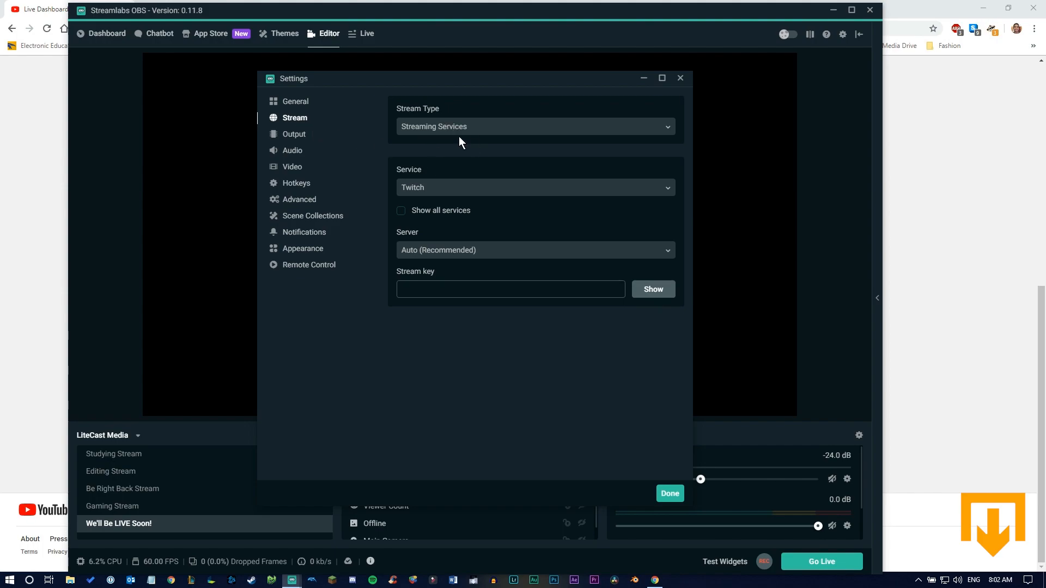
left_click(421, 187)
left_click(450, 223)
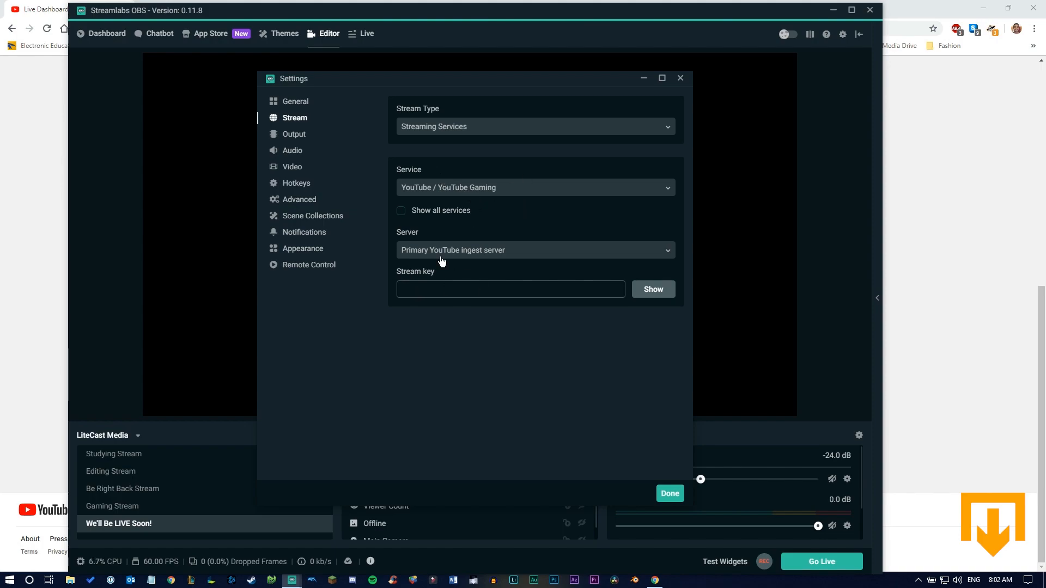
Step: Set the stream type to Custom Streaming Server and enter rtmp://a.rtmp.youtube.com/live2 as the URL
left_click(463, 134)
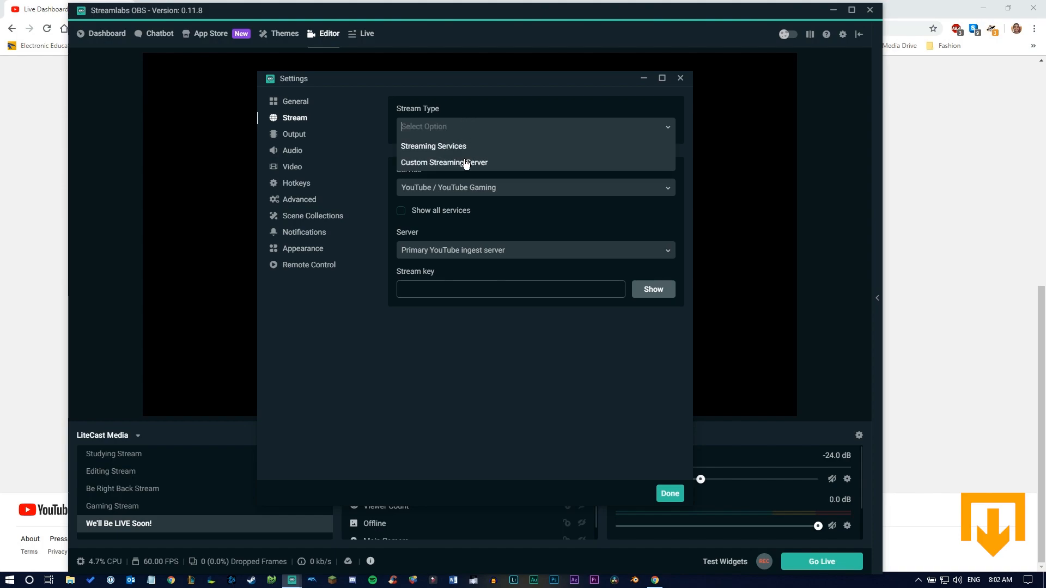
left_click(466, 163)
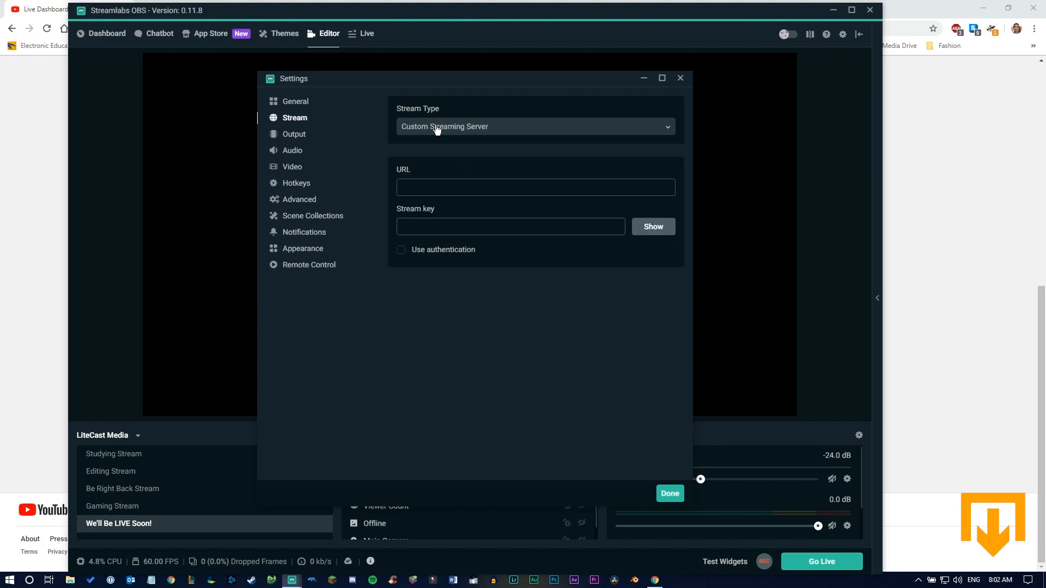
left_click(468, 189)
key("ctrl+v")
Step: Switch back to the YouTube dashboard, then reveal and copy the stream key in the encoder setup
key("alt+Tab")
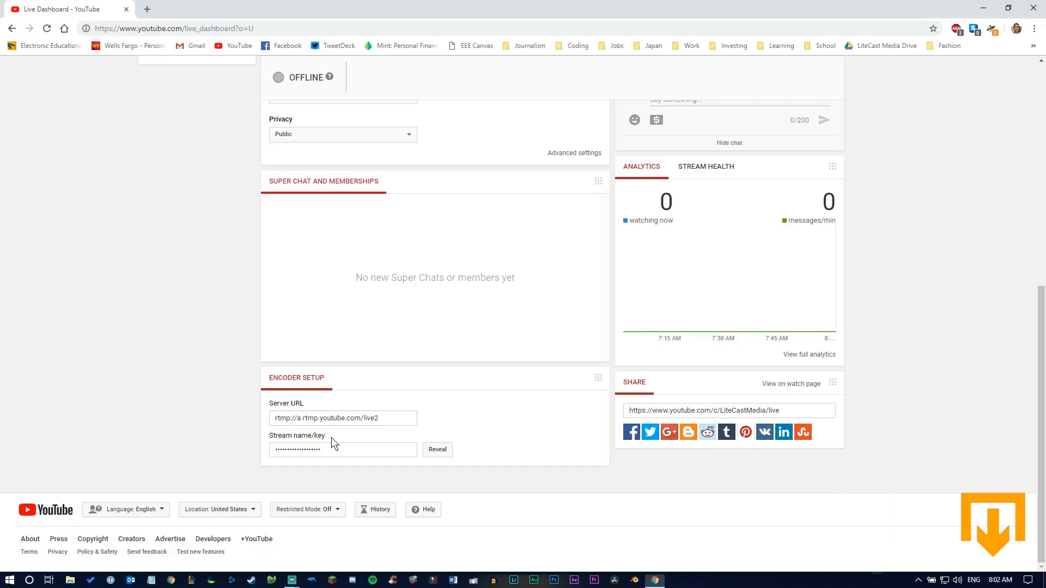
left_click(342, 449)
left_click(425, 450)
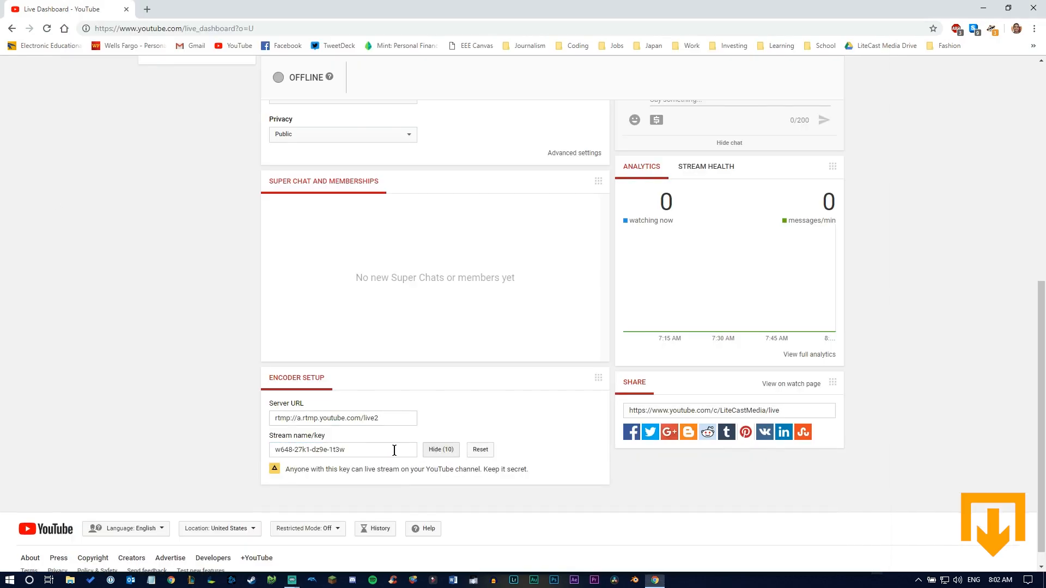
left_click(392, 450)
left_click(225, 437)
Step: Paste the copied stream key into the Streamlabs OBS stream settings and reveal it
left_click(292, 580)
left_click(327, 539)
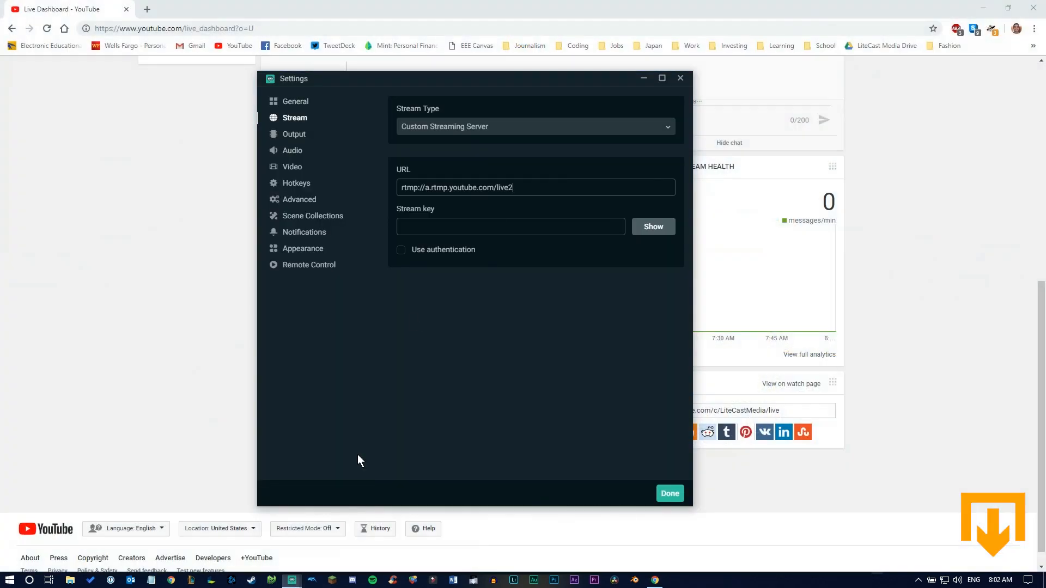
left_click(442, 224)
key("ctrl+v")
left_click(635, 231)
Step: Reset the stream key in the YouTube dashboard's encoder setup and copy the new key
left_click(173, 284)
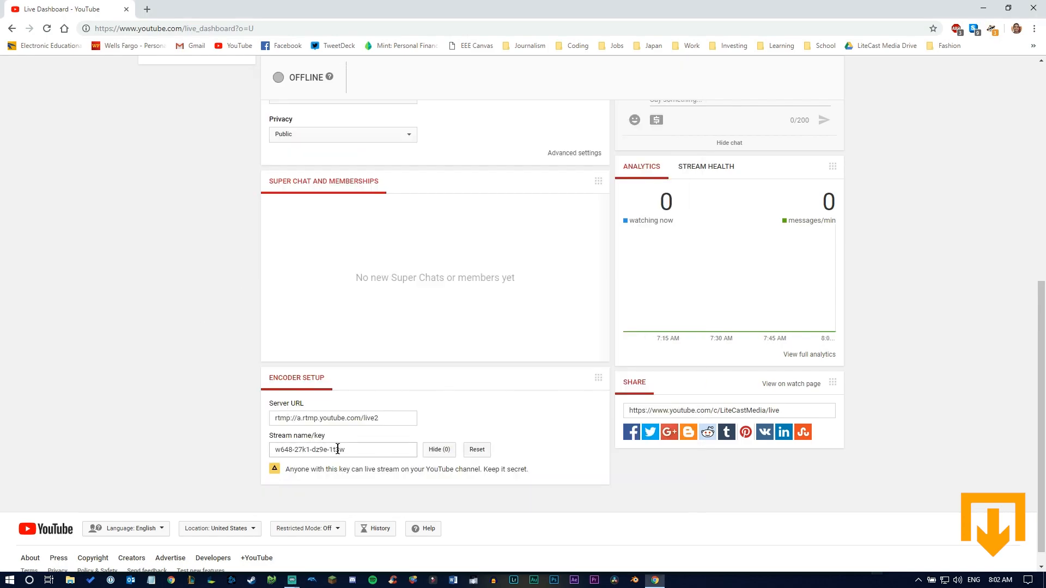
left_click(433, 451)
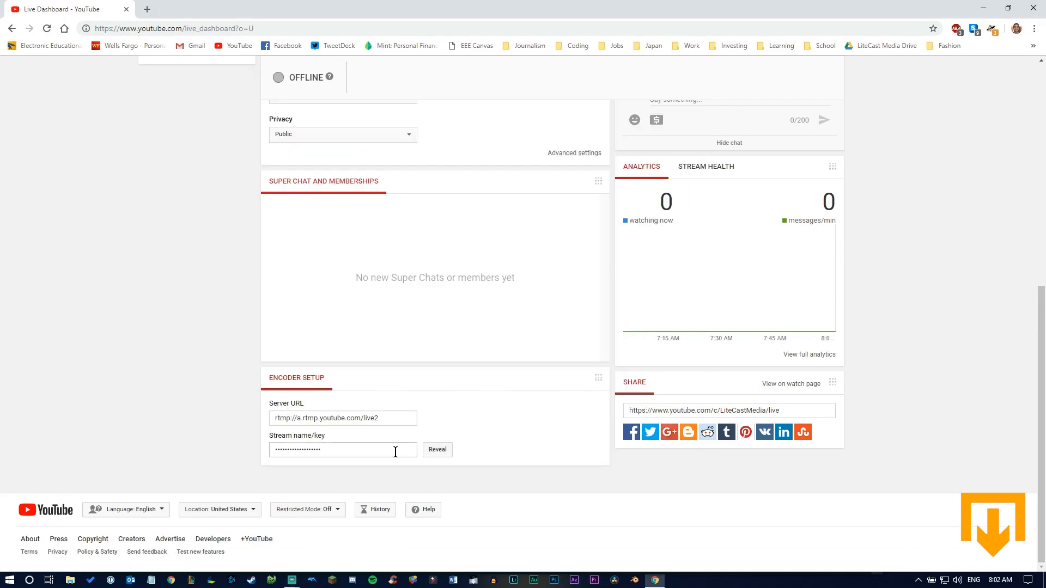
left_click(436, 451)
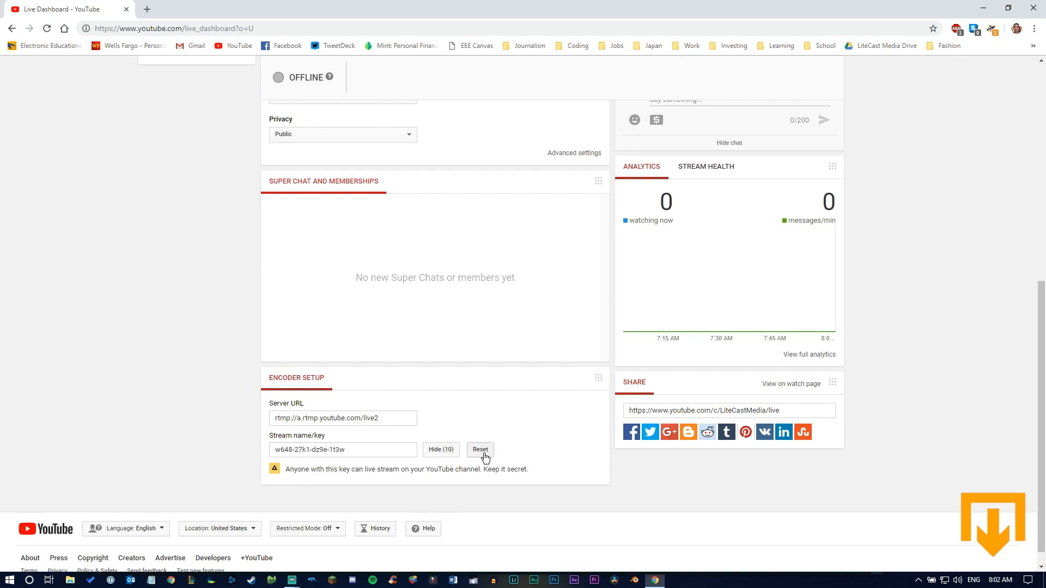
left_click(480, 452)
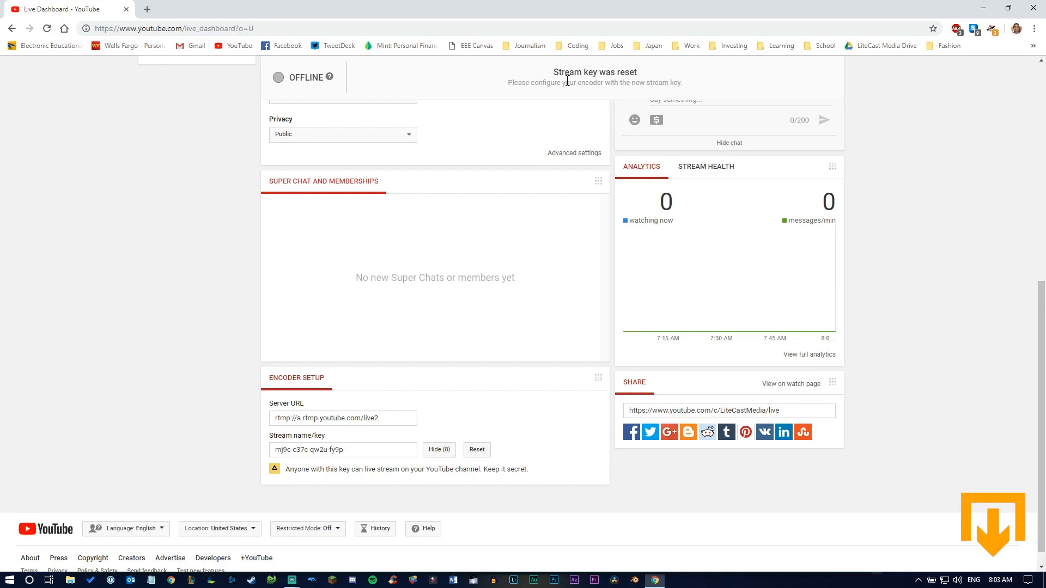
triple_click(335, 448)
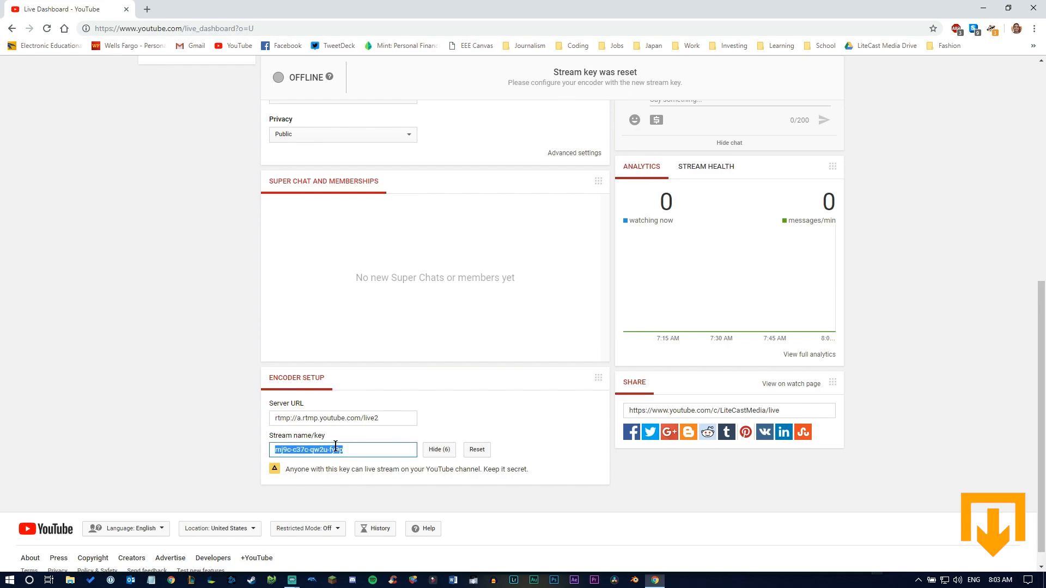
Step: Replace the stream key in the Streamlabs OBS settings with the newly copied key, hide it and finish the settings
left_click(292, 580)
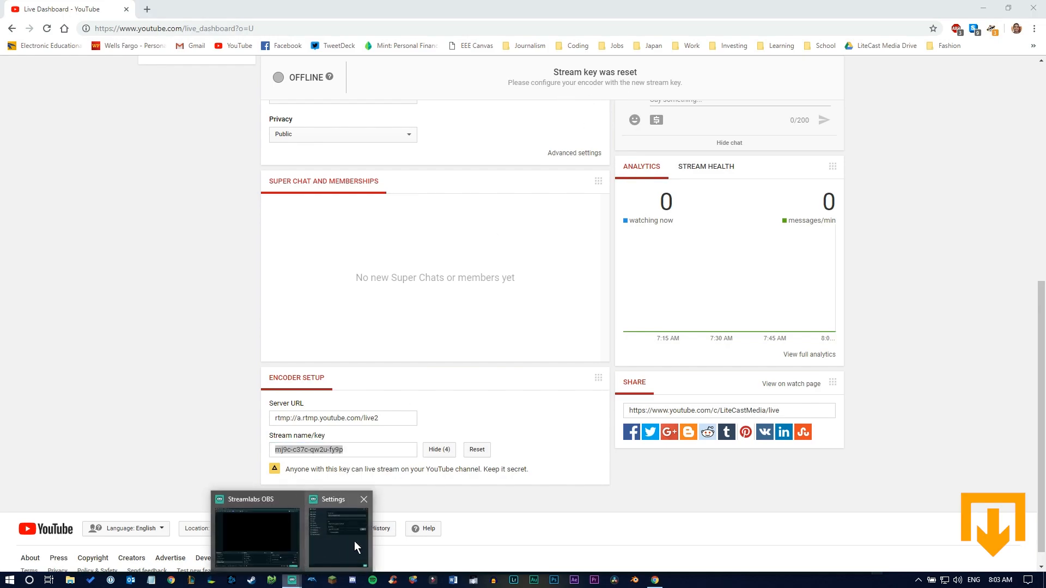
left_click(354, 541)
triple_click(491, 228)
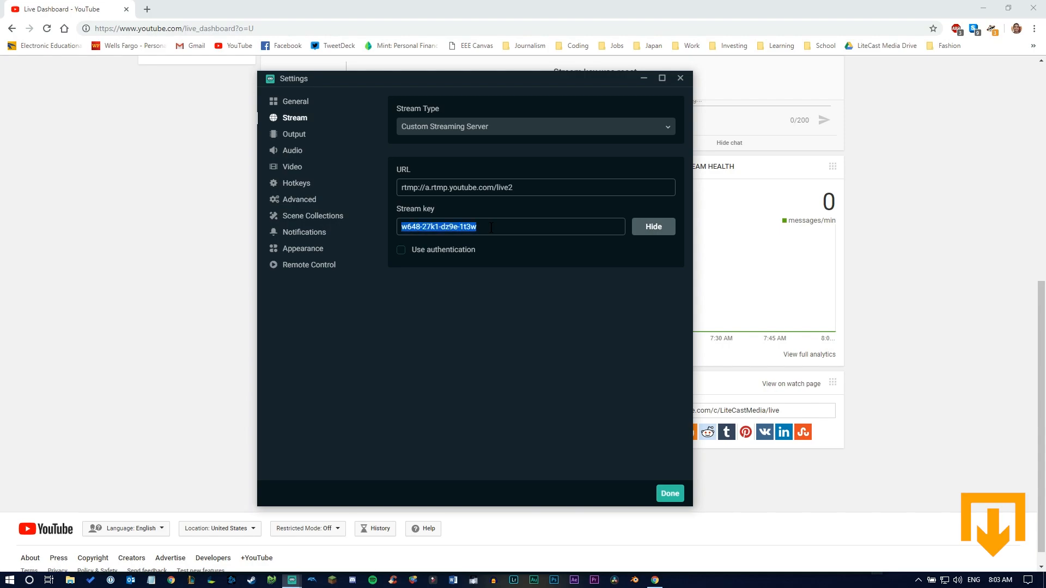
key("ctrl+v")
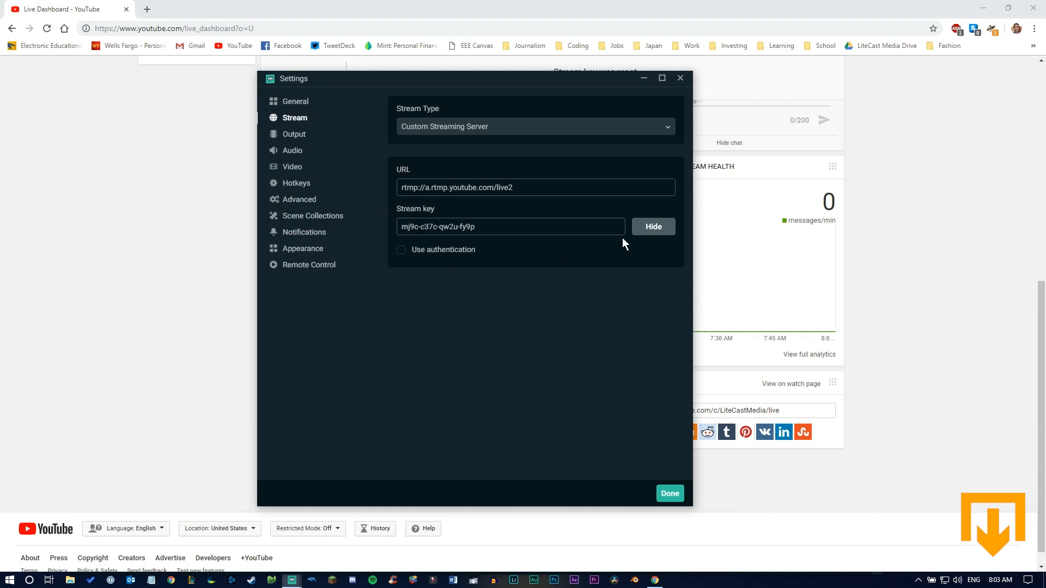
left_click(647, 225)
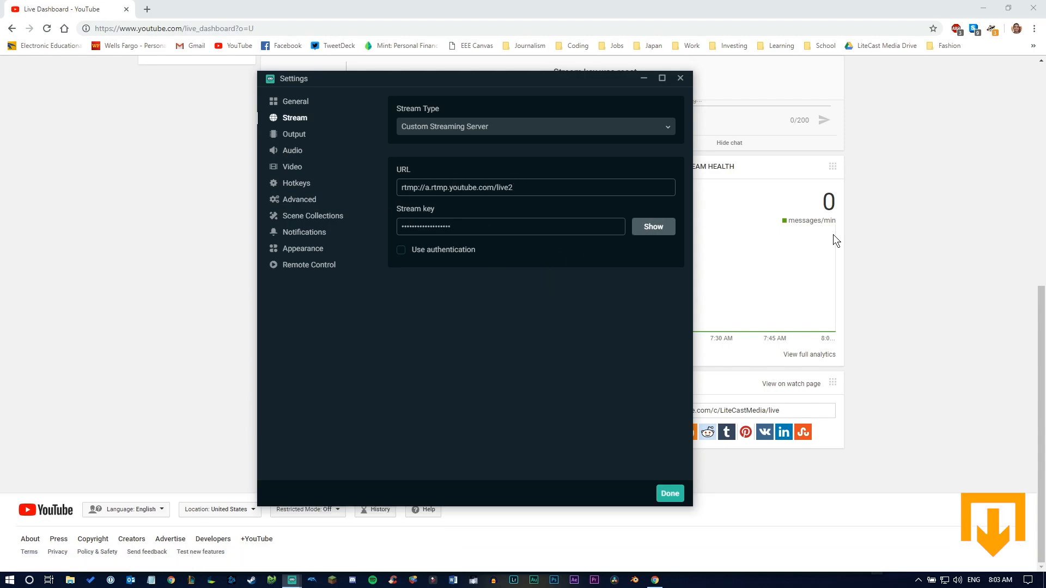
left_click(670, 494)
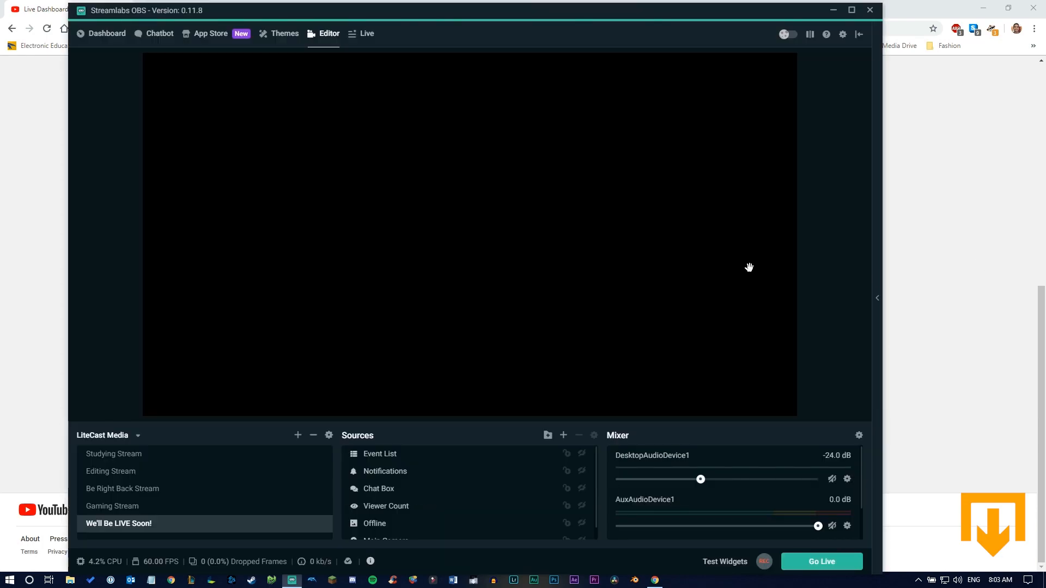
Step: Return to the YouTube dashboard and enable making the archive unlisted when complete in the stream options
left_click(937, 292)
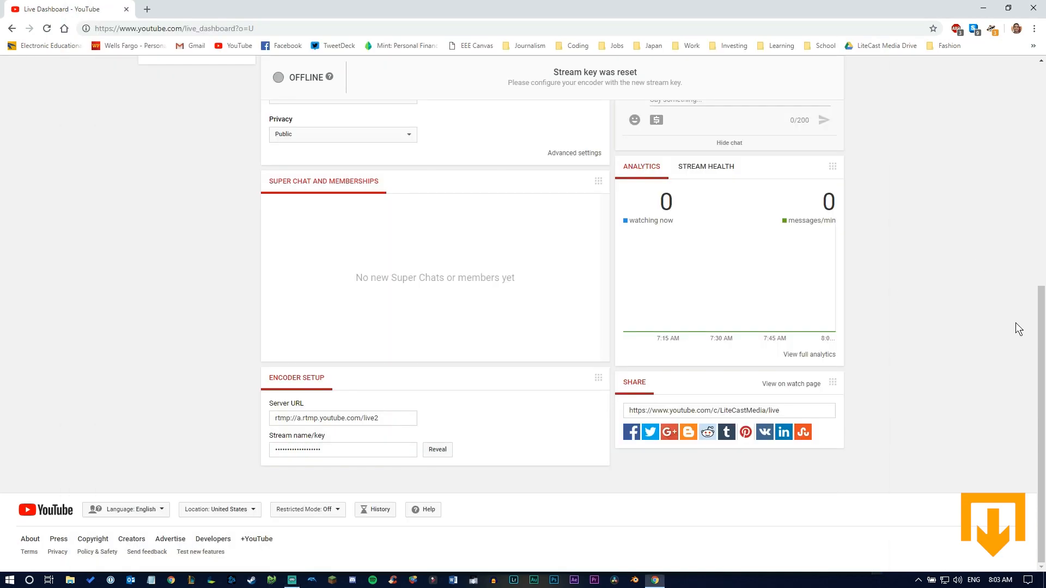
left_click_drag(1040, 327, 1032, 105)
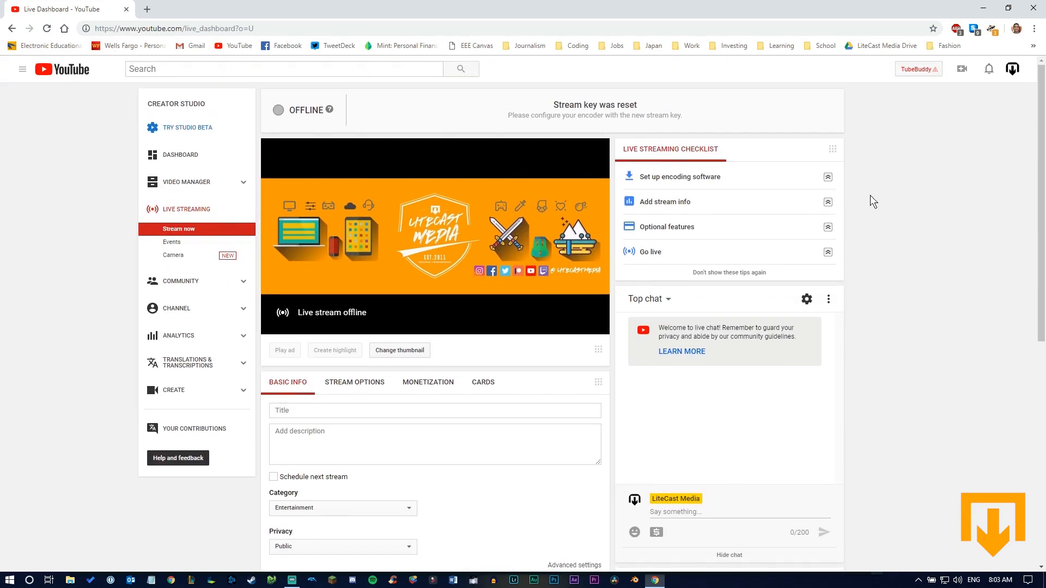
scroll(373, 410, "down", 2)
scroll(372, 409, "down", 1)
left_click(335, 327)
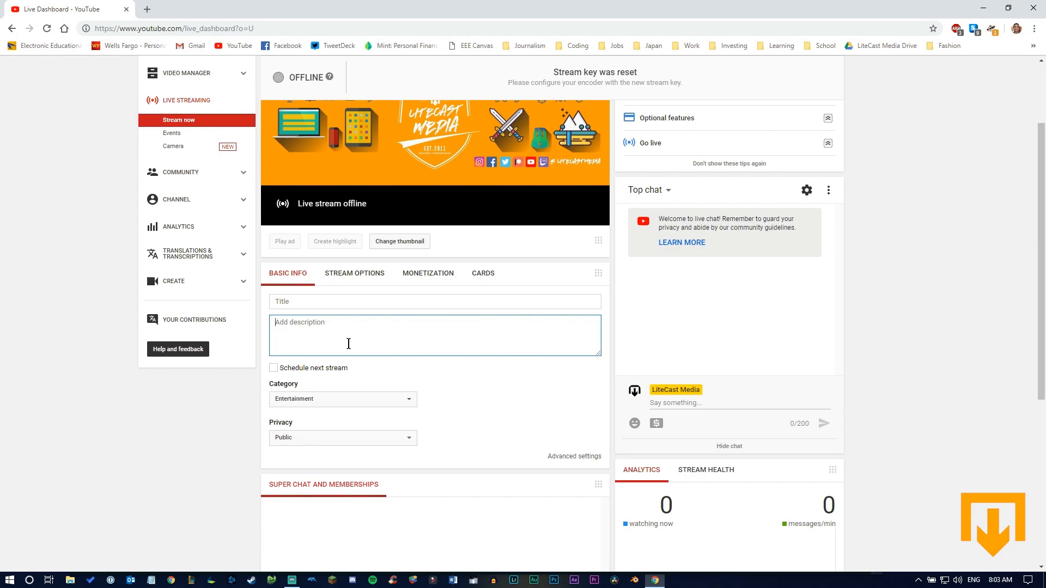
left_click(354, 274)
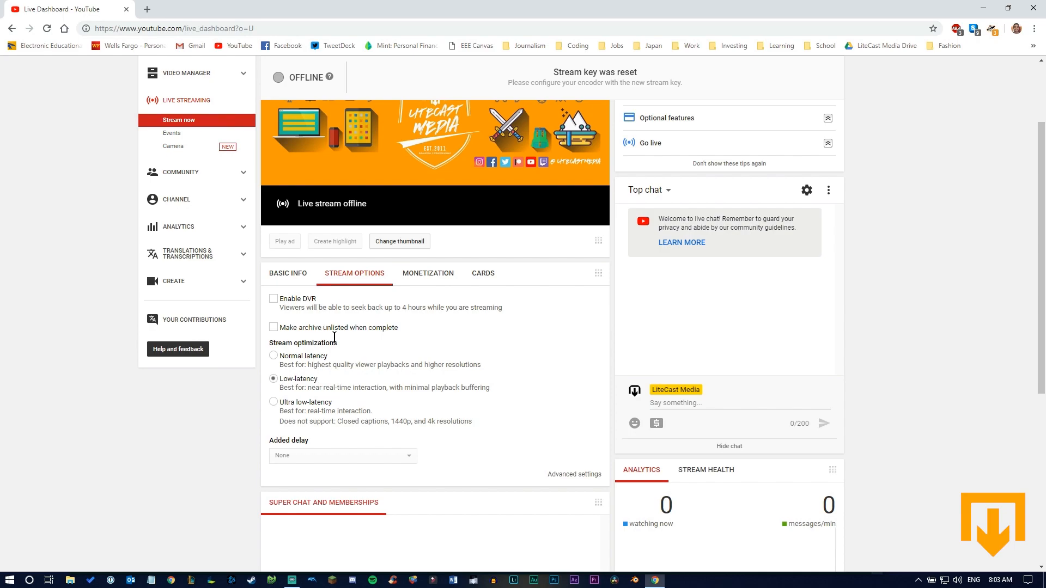
scroll(434, 355, "up", 2)
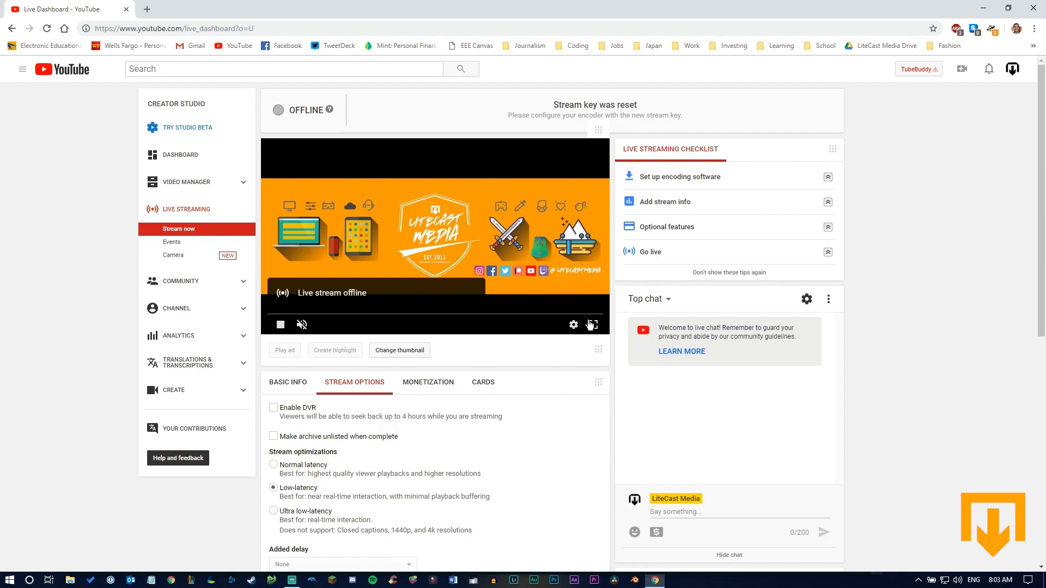
scroll(463, 378, "down", 2)
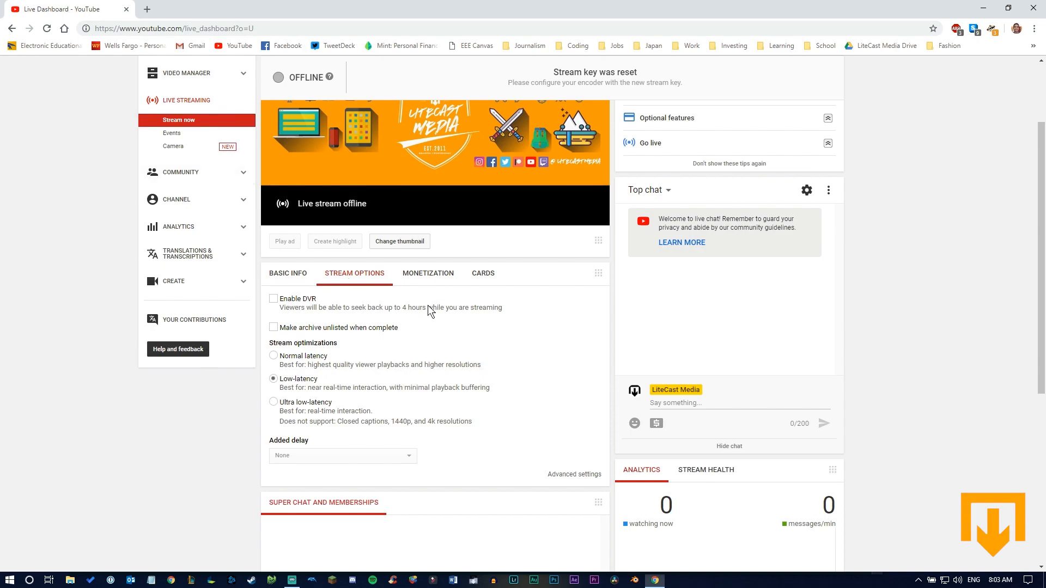
left_click(274, 328)
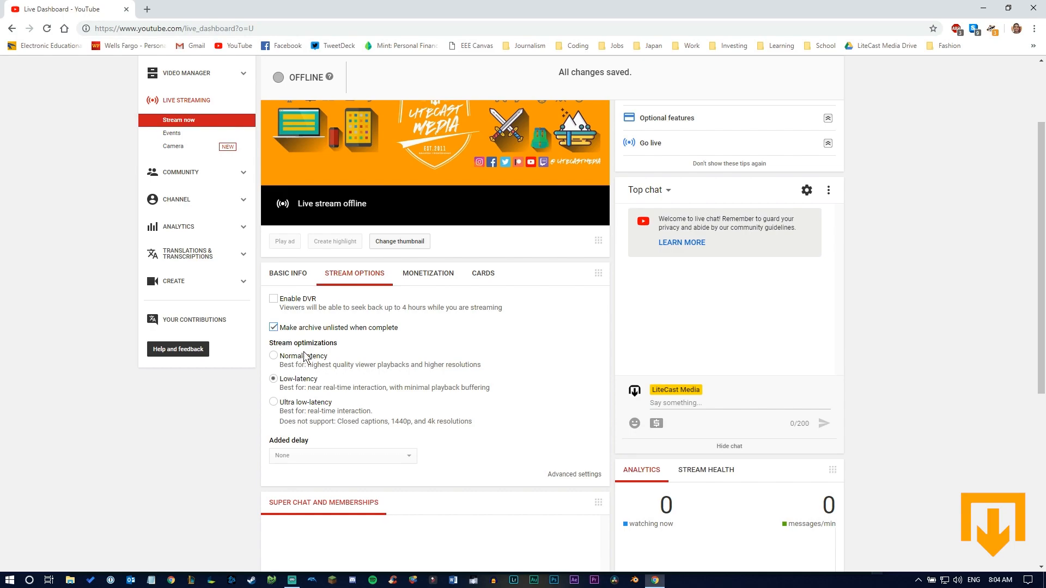
Step: Try Normal latency as the stream optimization and switch back to Low-latency
left_click(273, 356)
left_click(708, 404)
left_click(294, 381)
left_click(307, 382)
scroll(320, 384, "down", 5)
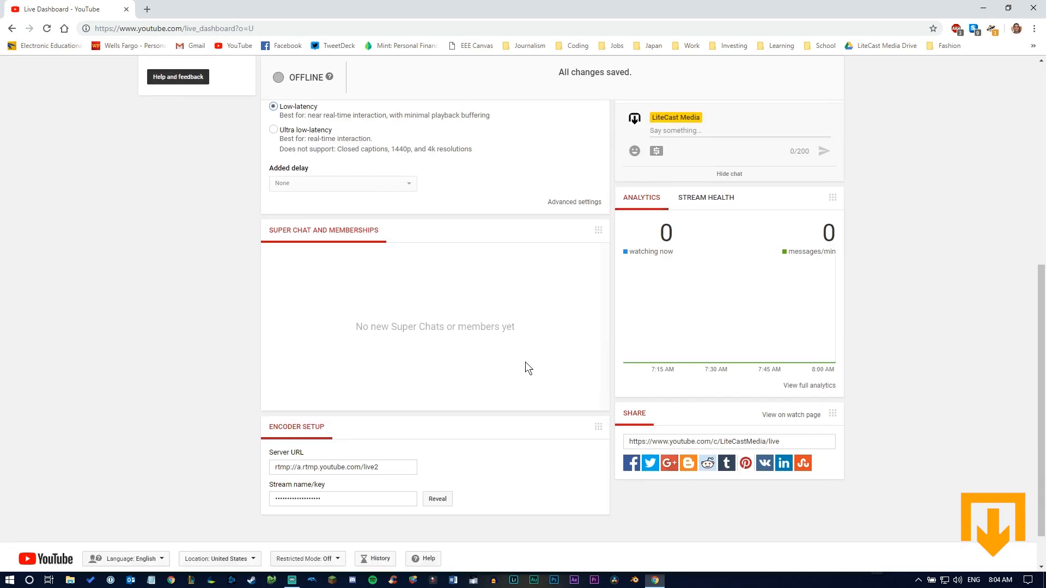
scroll(959, 242, "up", 7)
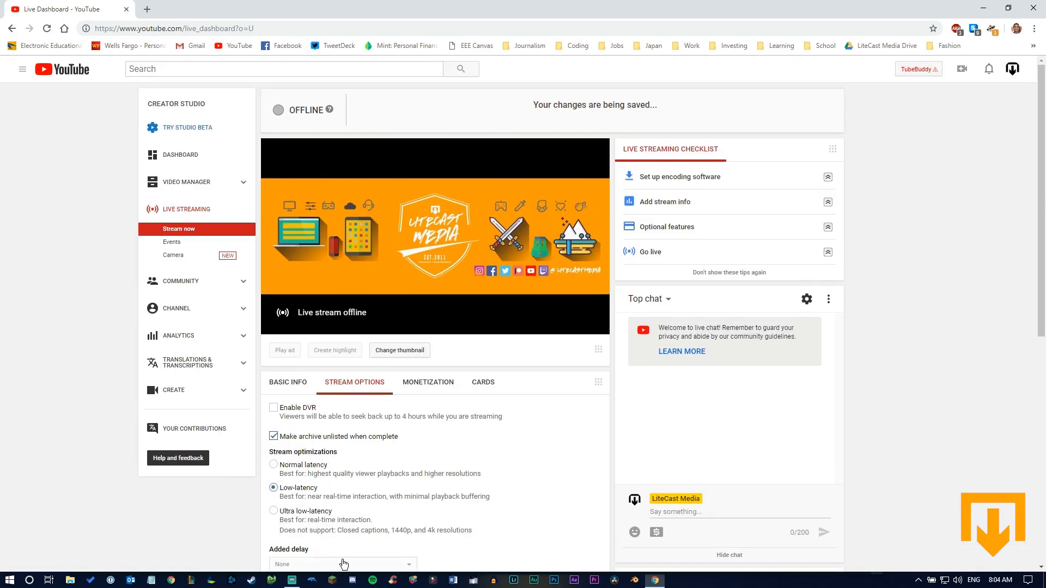
left_click(292, 579)
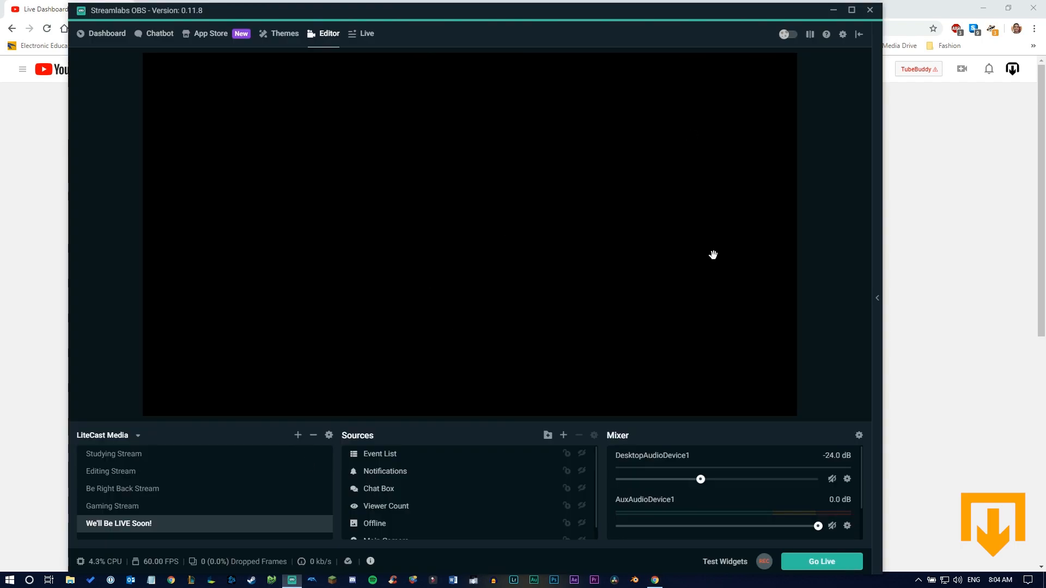
left_click(893, 449)
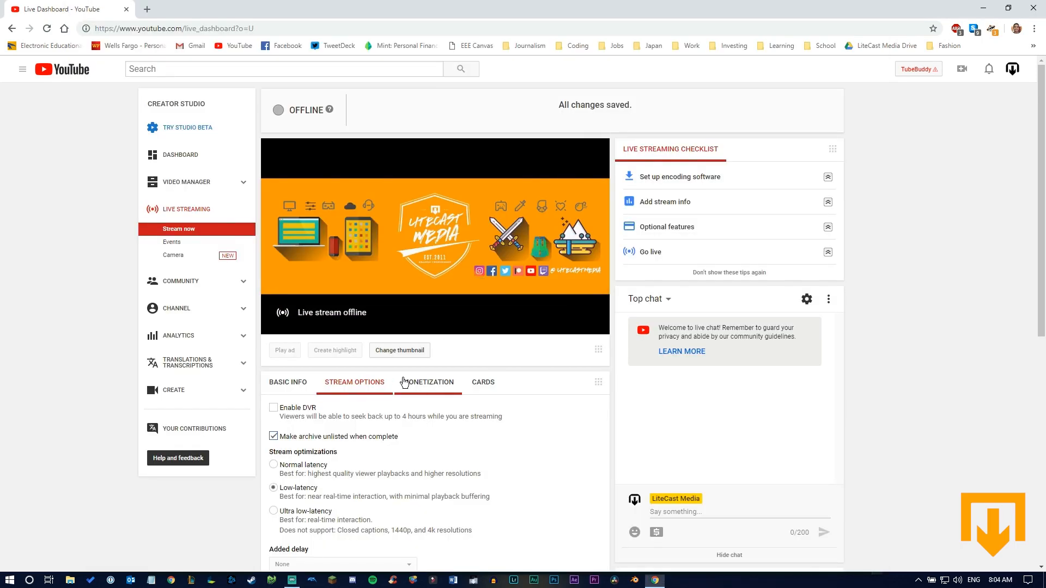
Step: Open the stream's basic info and look over the dashboard's analytics, encoder setup and share sections
left_click(288, 383)
scroll(292, 392, "down", 7)
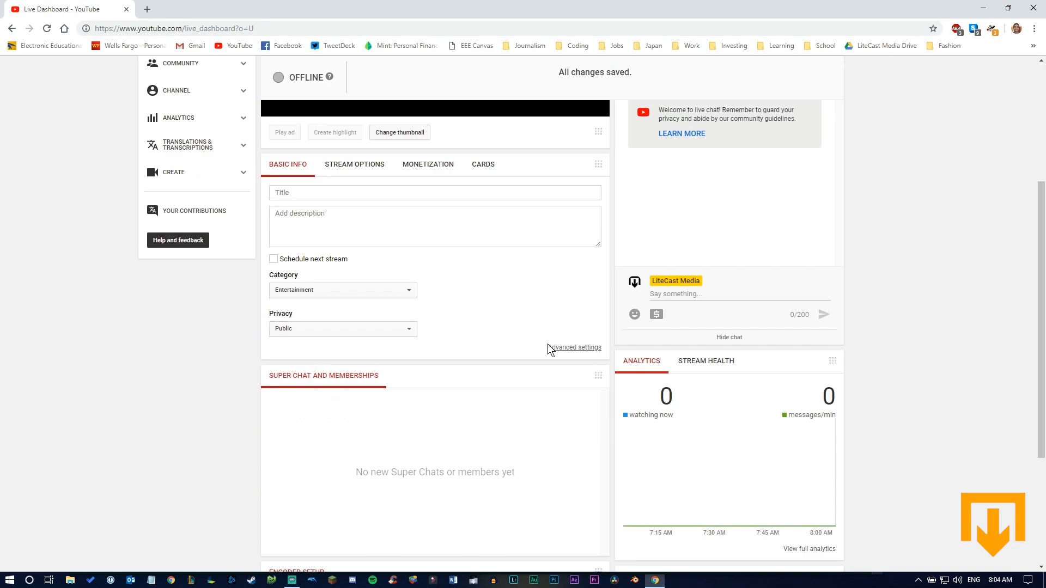
scroll(754, 256, "up", 7)
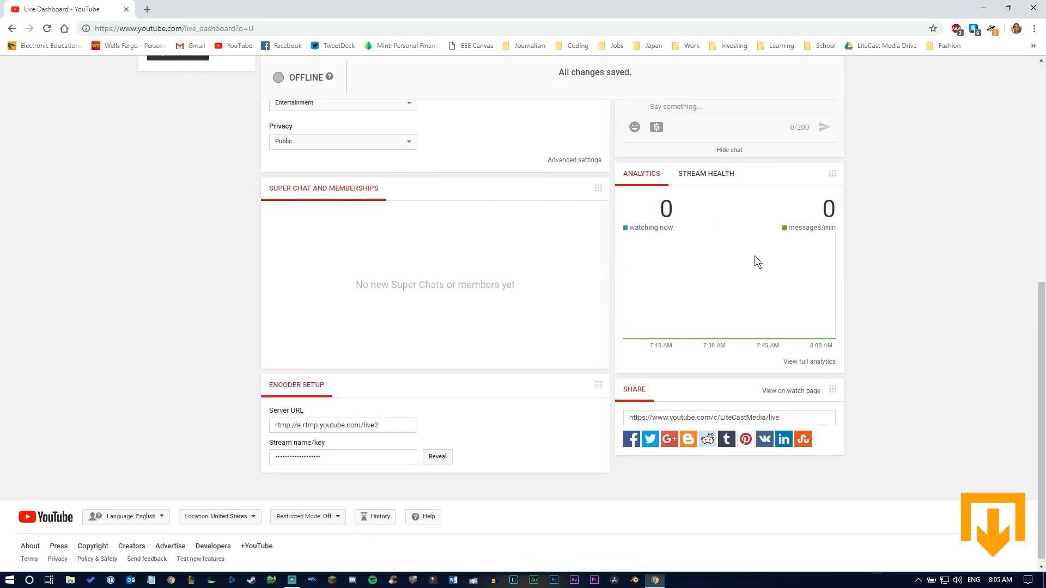
scroll(303, 440, "down", 2)
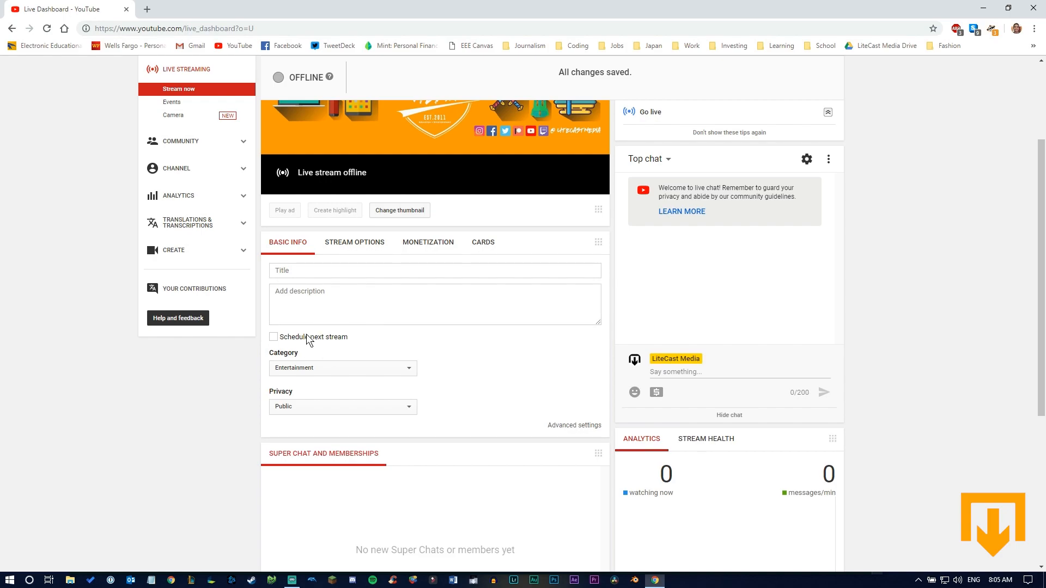
Step: Review the basic info fields and check the Streamlabs OBS editor, returning to the YouTube live dashboard
left_click(292, 580)
left_click(292, 580)
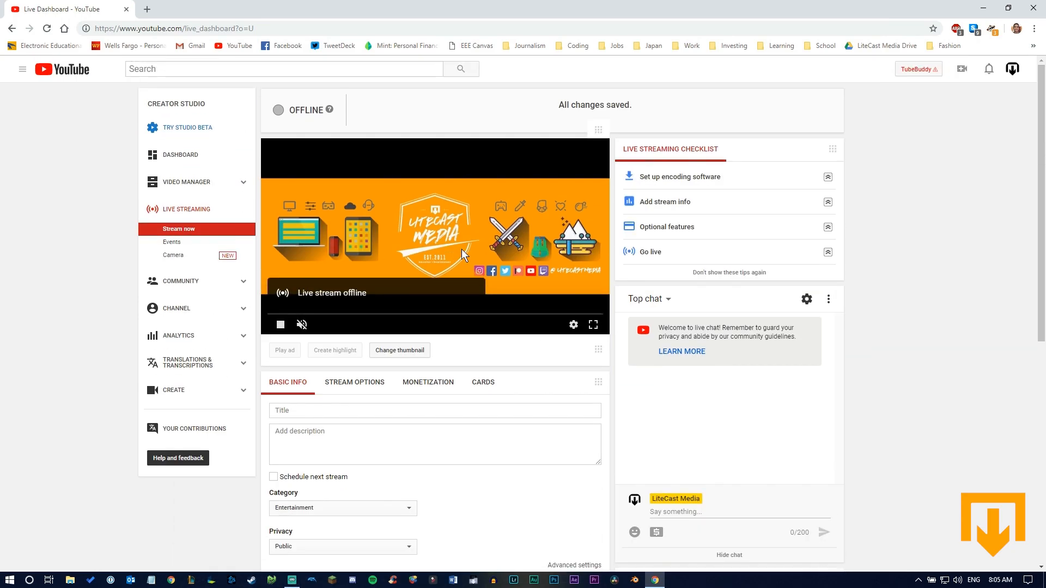
scroll(458, 262, "down", 3)
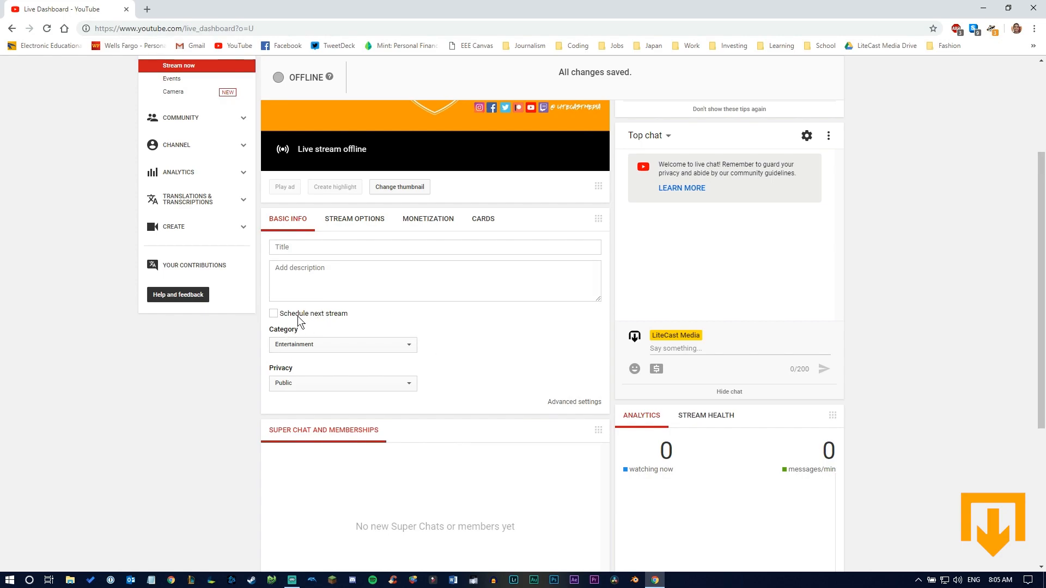
scroll(303, 313, "down", 1)
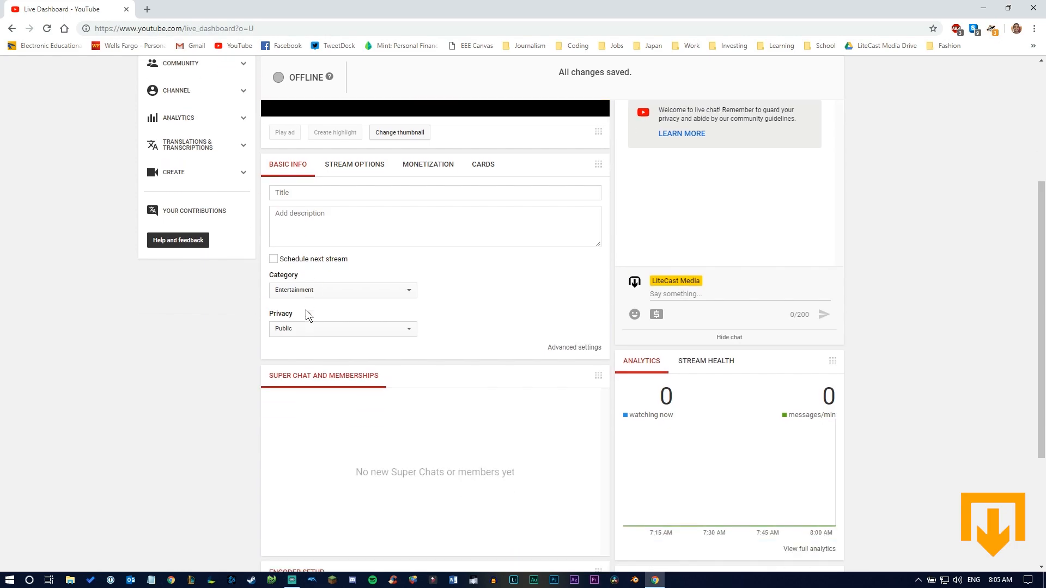
left_click(293, 579)
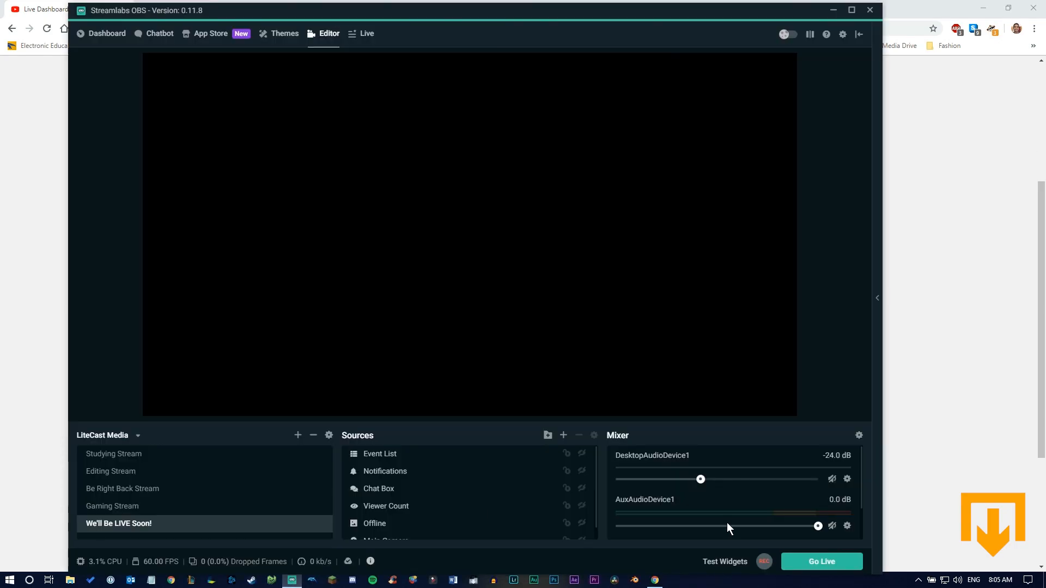
left_click(955, 395)
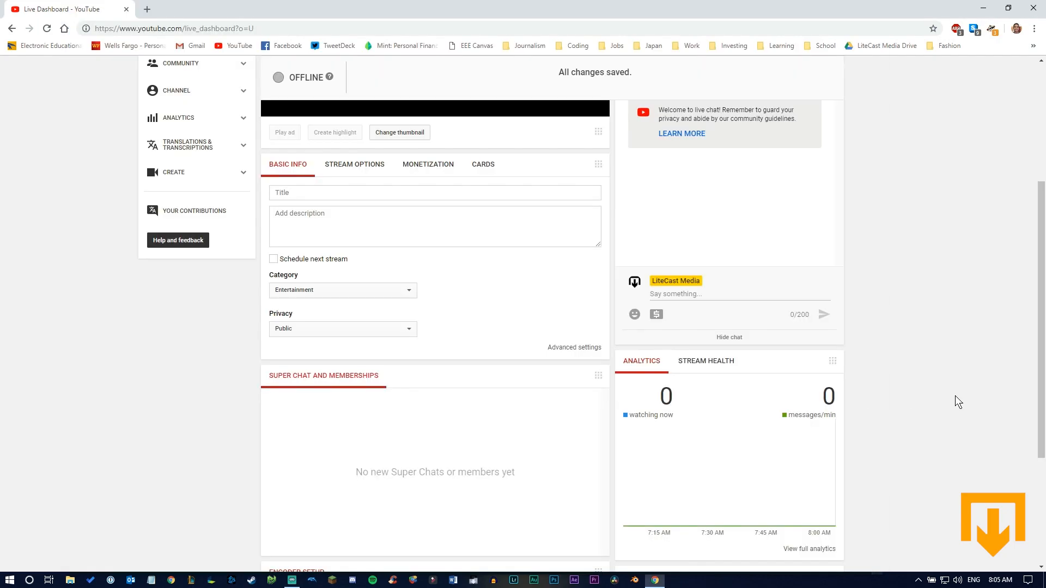